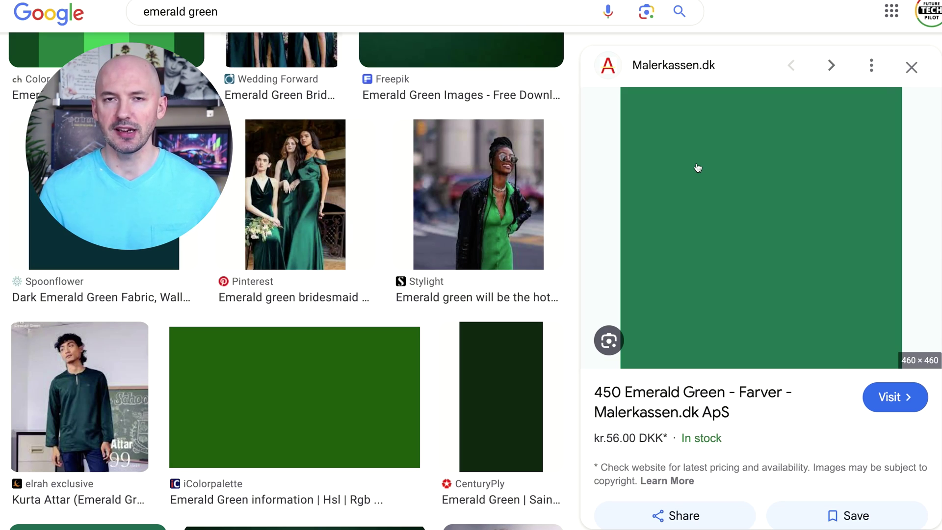
# Copy the emerald green swatch preview image from the Google Images results
pyautogui.rightClick(698, 168)
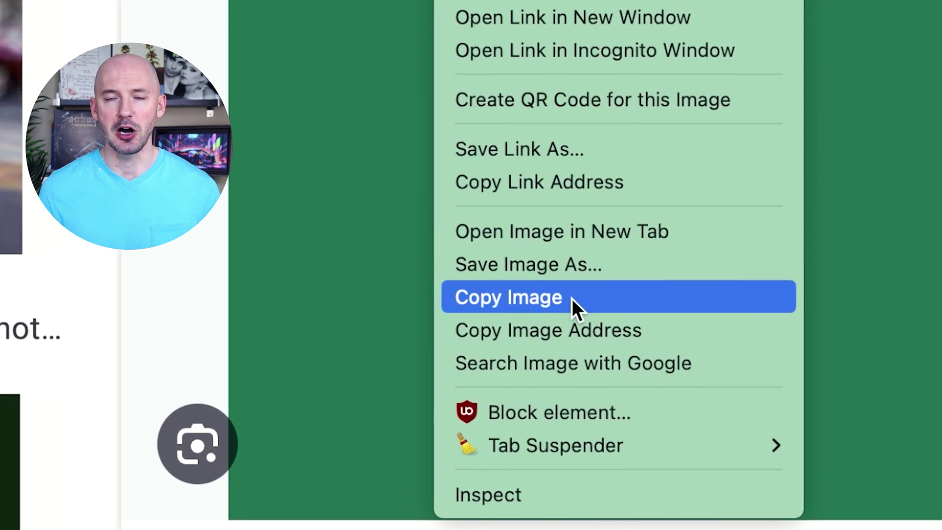
pyautogui.click(572, 299)
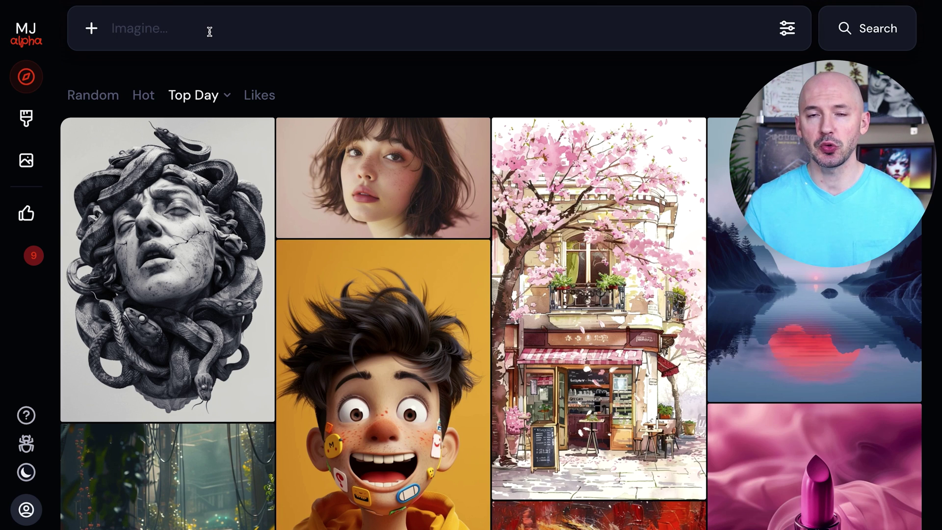
# Paste the green swatch as a character reference and add the prompt 'a futuristic rococo dress'
pyautogui.hotkey('ctrl', 'v')
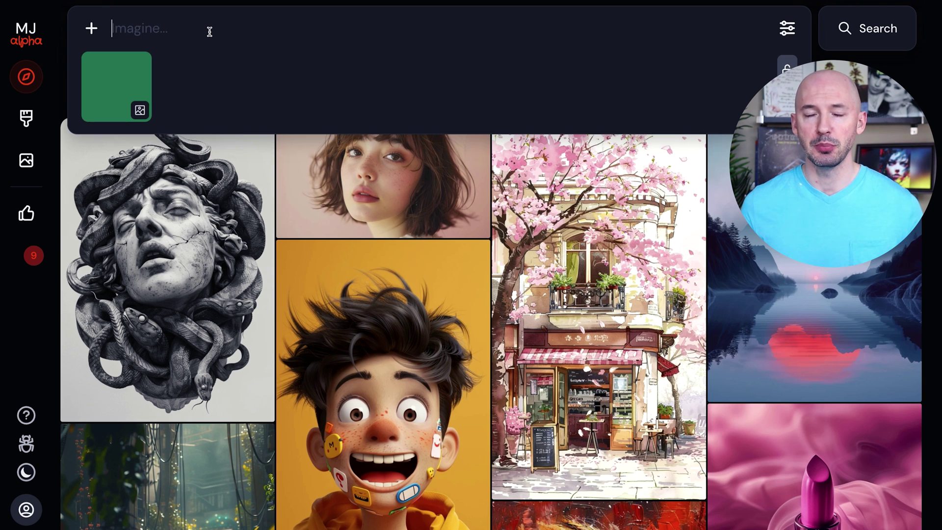
pyautogui.moveTo(129, 90)
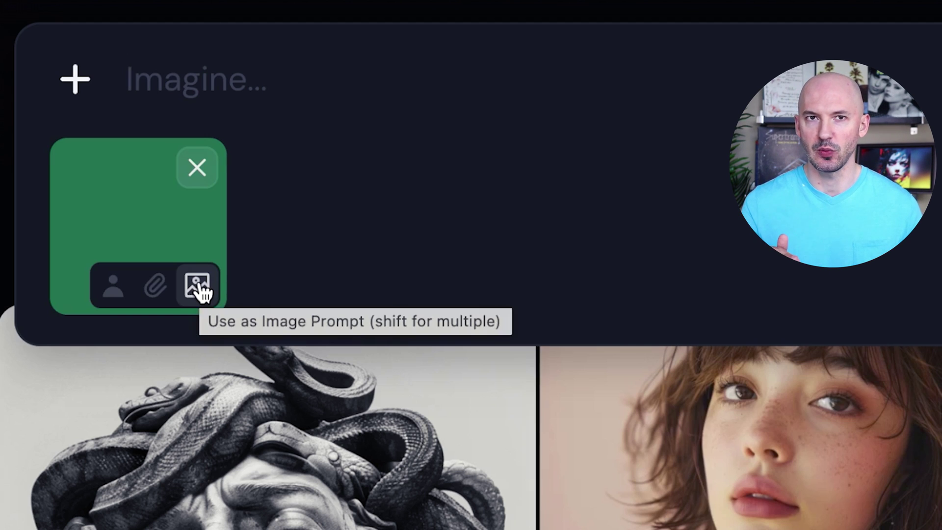
pyautogui.click(122, 301)
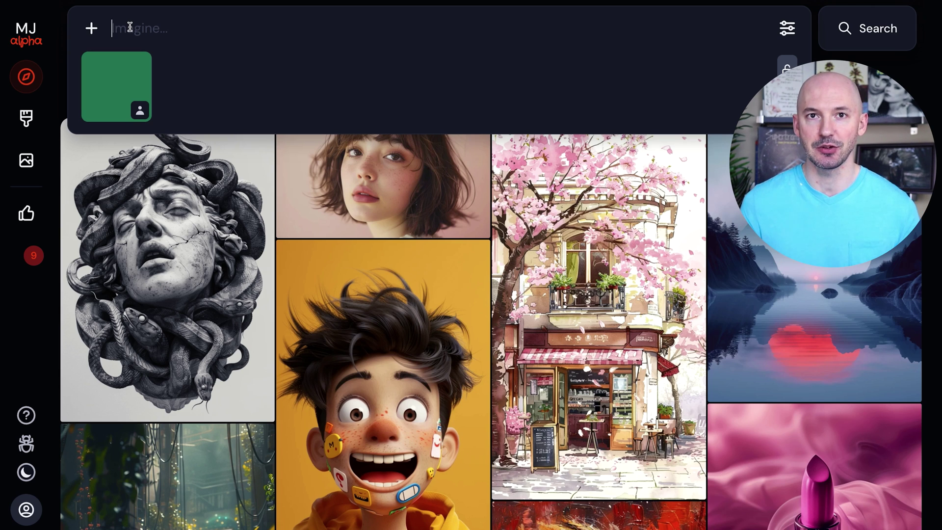
pyautogui.hotkey('ctrl', 'v')
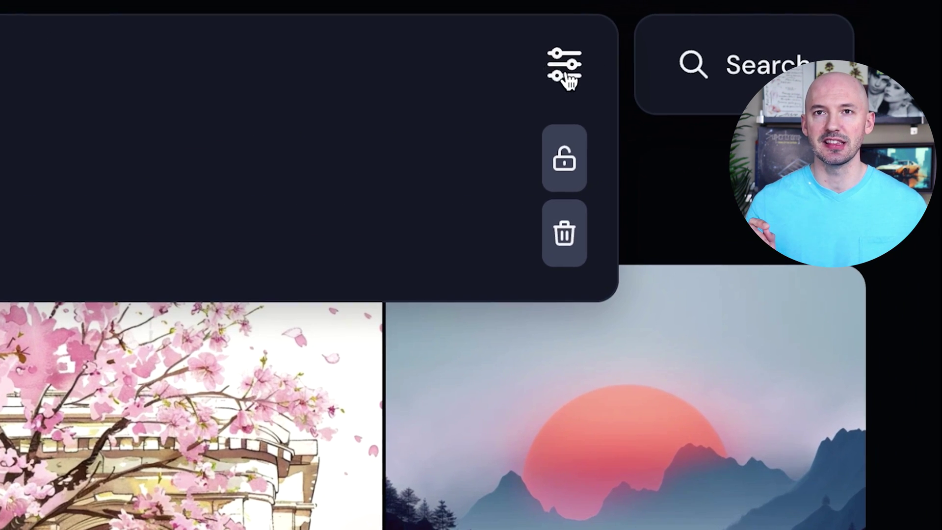
# Move the image size slider to portrait and paste the rococo dress prompt with --ar 2:3
pyautogui.click(567, 76)
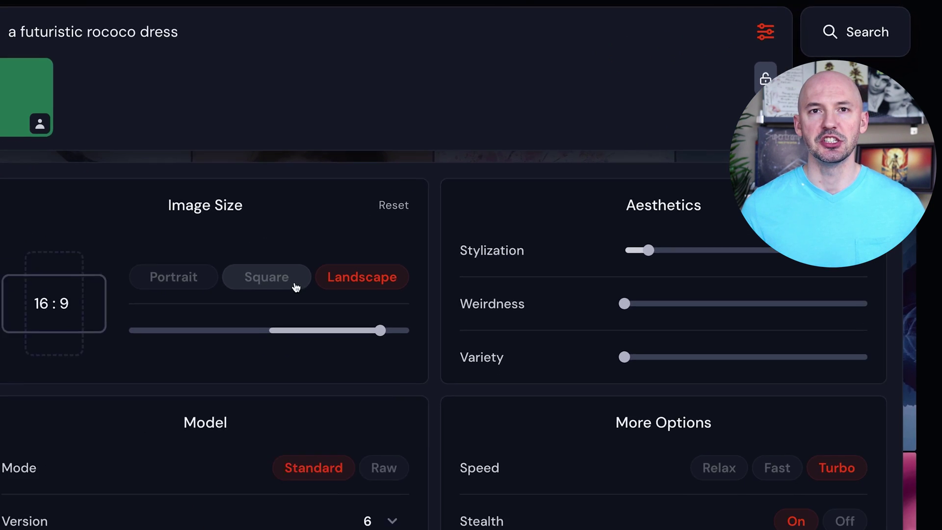
pyautogui.moveTo(371, 343); pyautogui.dragTo(256, 340)
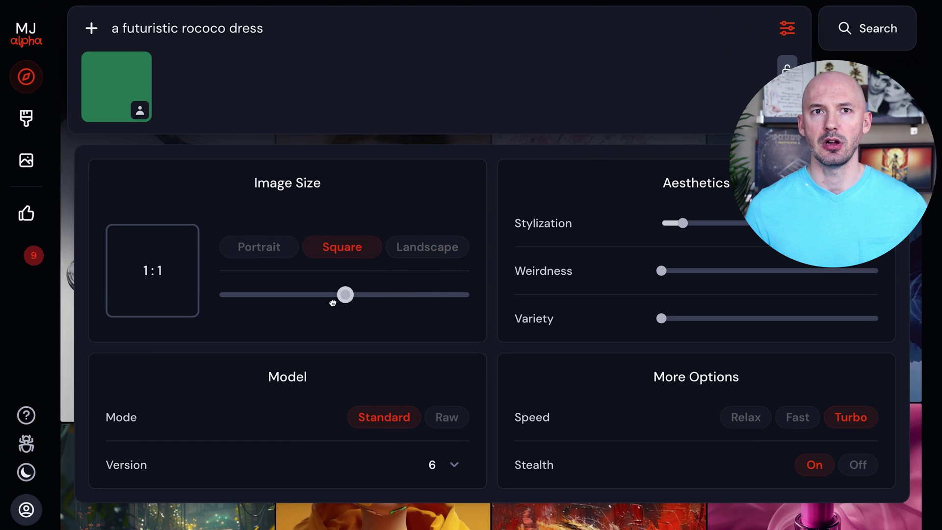
pyautogui.moveTo(333, 302); pyautogui.dragTo(261, 304)
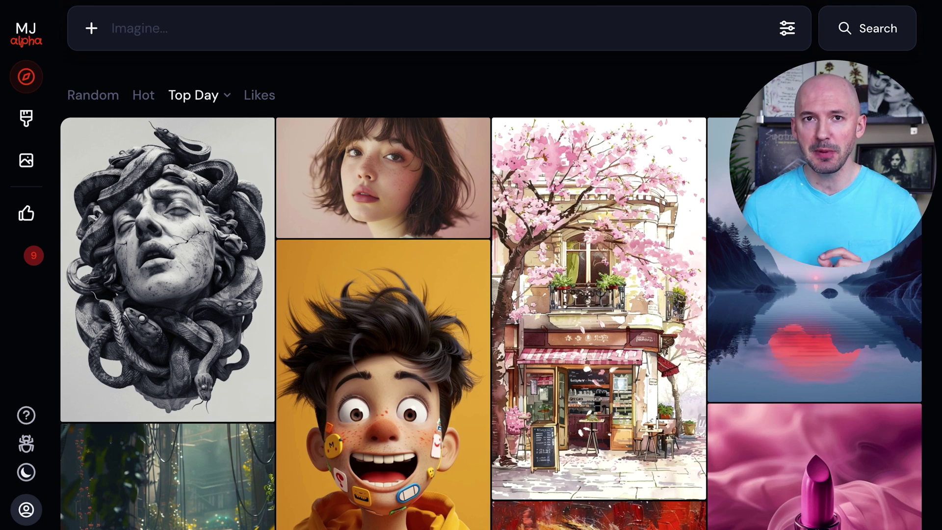
pyautogui.hotkey('ctrl', 'v')
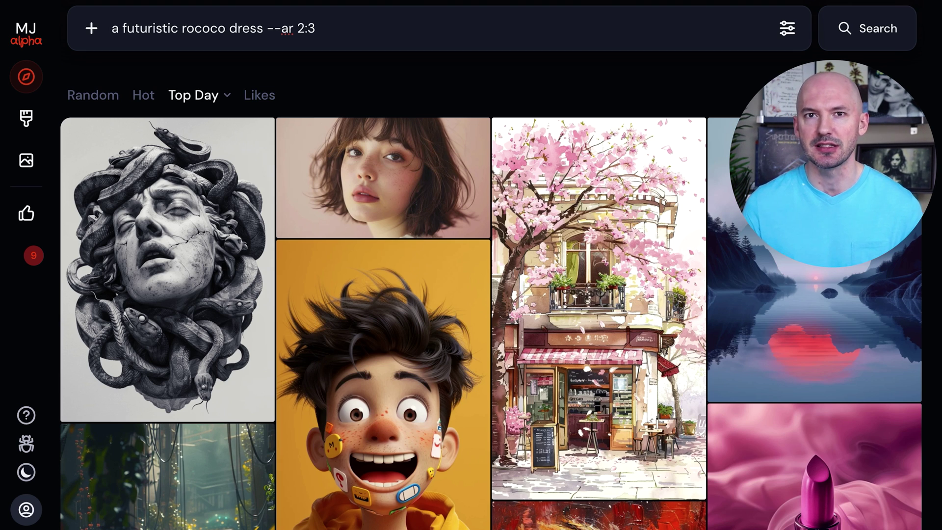
# Insert 'green' before 'futuristic' and add the green swatch upload as character reference
pyautogui.click(120, 28)
pyautogui.write('green')
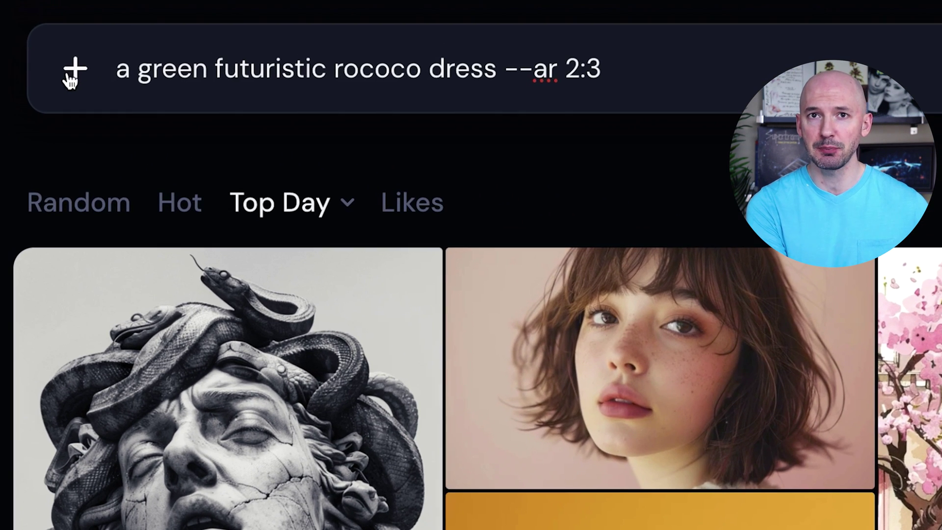
pyautogui.click(74, 71)
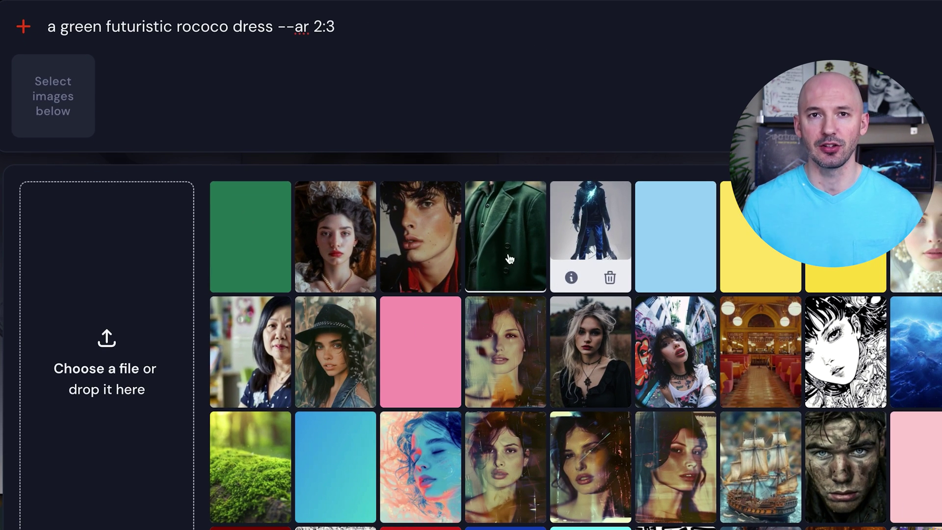
pyautogui.click(245, 219)
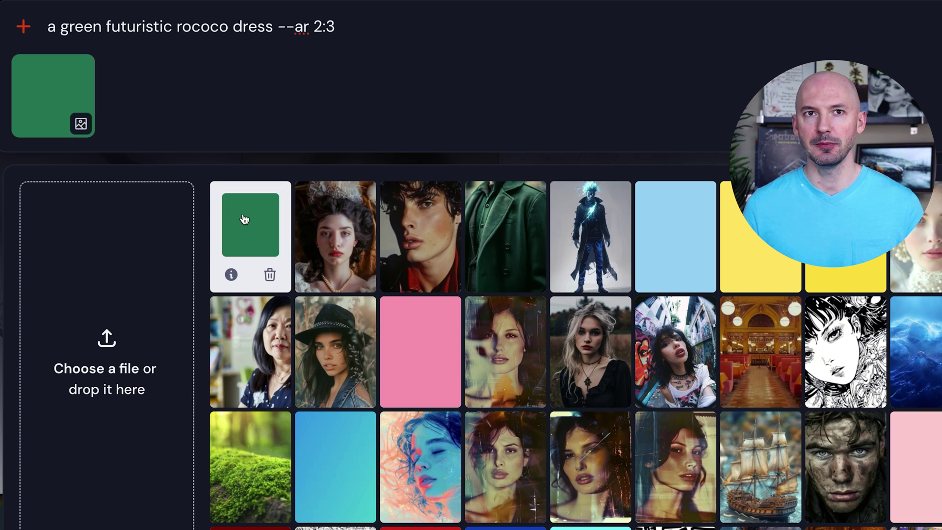
pyautogui.moveTo(37, 125)
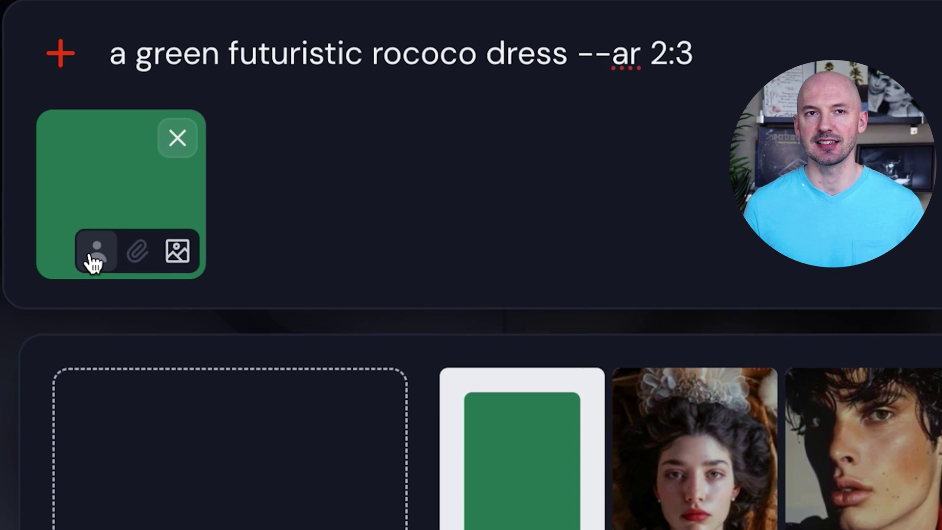
pyautogui.click(94, 260)
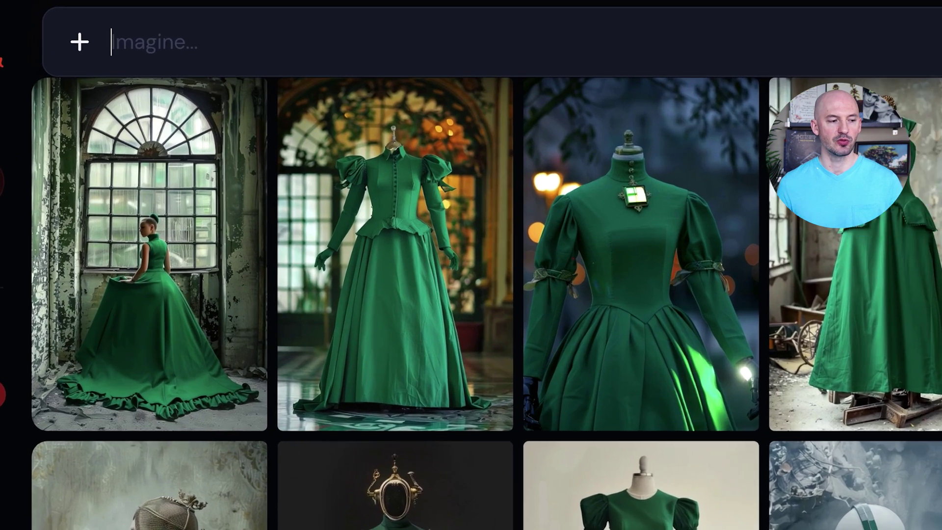
# Restore the green rococo dress prompt with the green swatch as character reference
pyautogui.hotkey('ctrl', 'v')
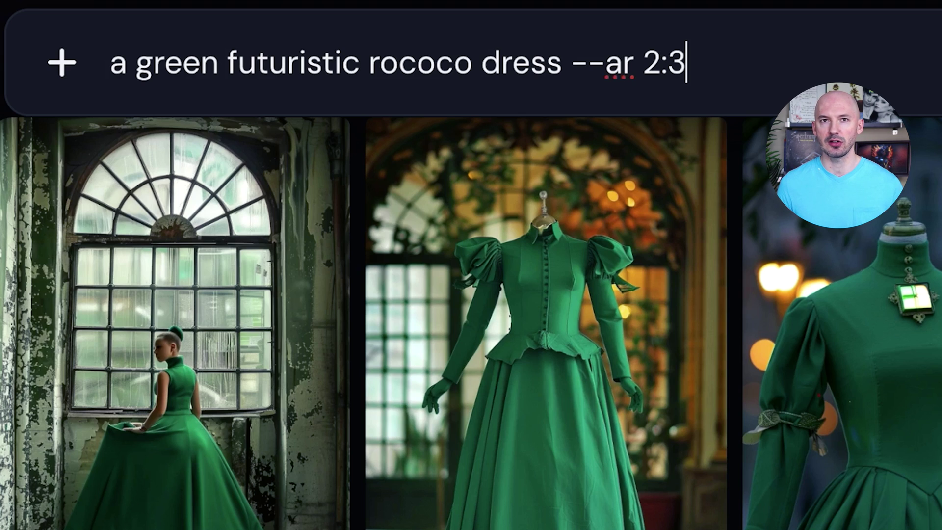
pyautogui.click(479, 452)
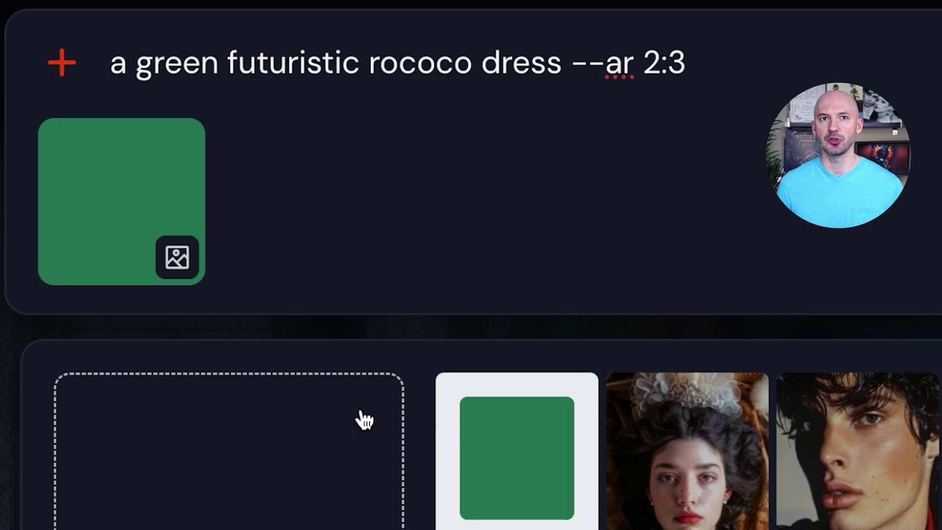
pyautogui.moveTo(59, 282)
pyautogui.click(98, 257)
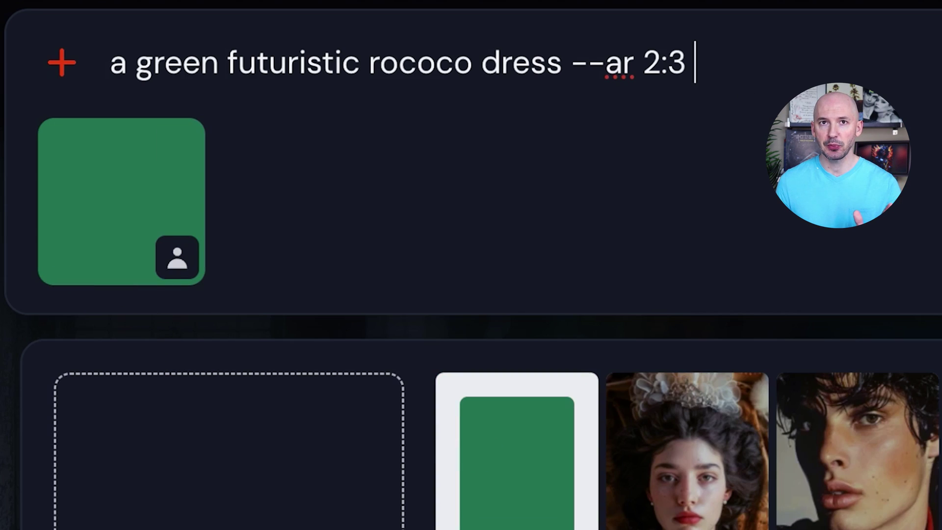
# Append --cw and step the character weight through 60, 40, 20 down to 0
pyautogui.write('--cw')
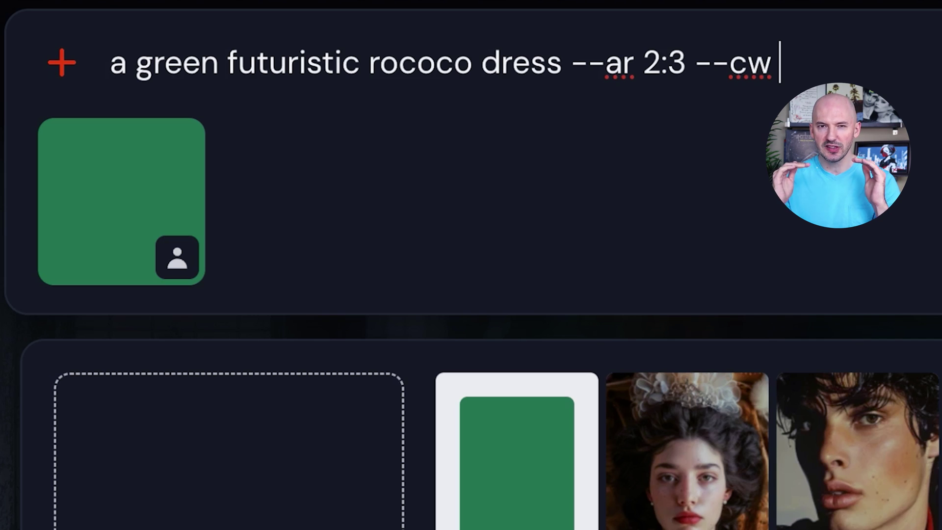
pyautogui.write('60')
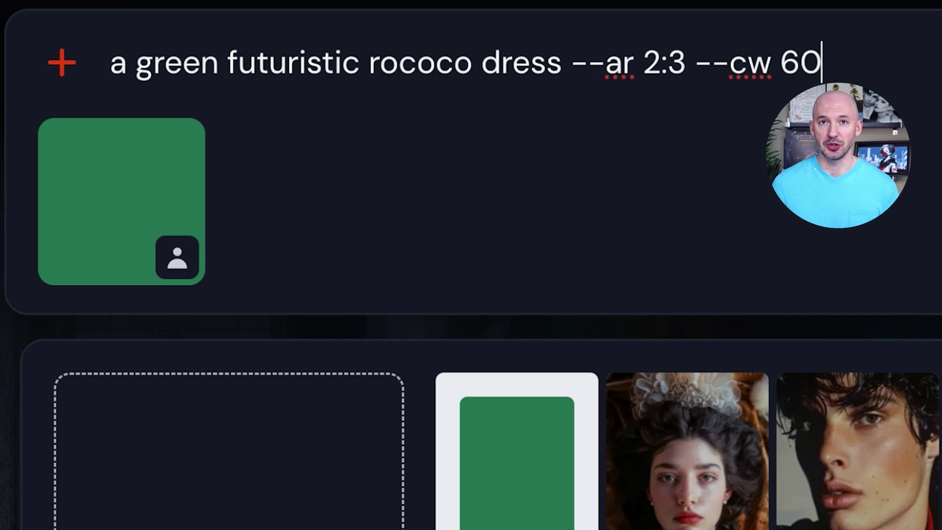
pyautogui.press('BackSpace')
pyautogui.press('BackSpace')
pyautogui.write('40')
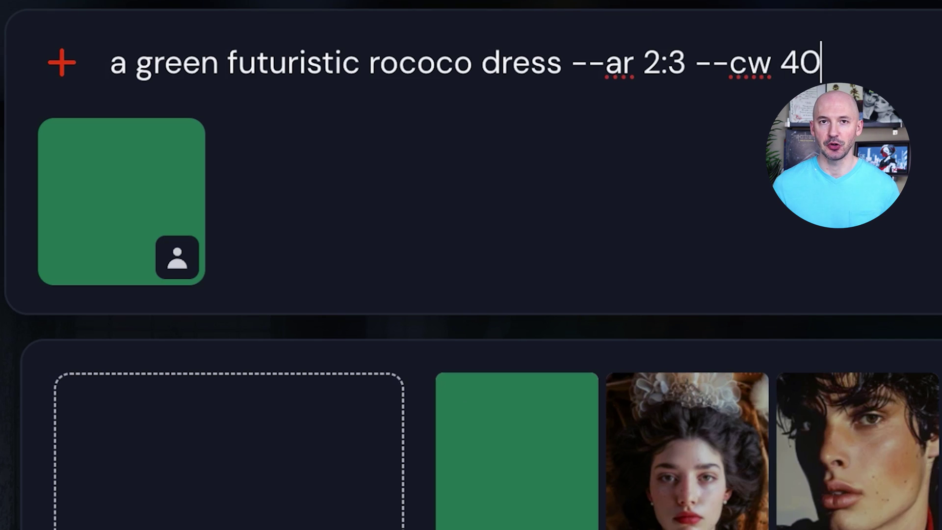
pyautogui.press('BackSpace')
pyautogui.press('BackSpace')
pyautogui.write('20')
pyautogui.press('BackSpace')
pyautogui.press('BackSpace')
pyautogui.write('0')
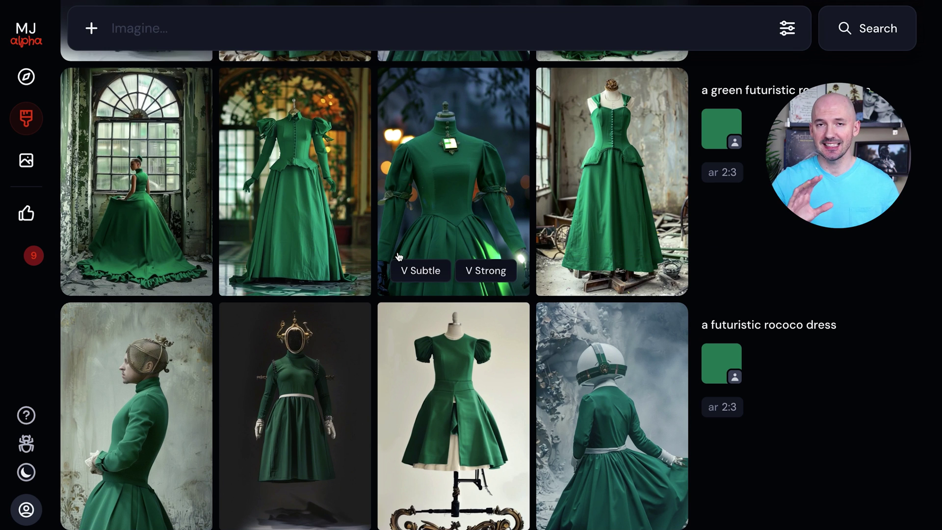
pyautogui.moveTo(767, 269)
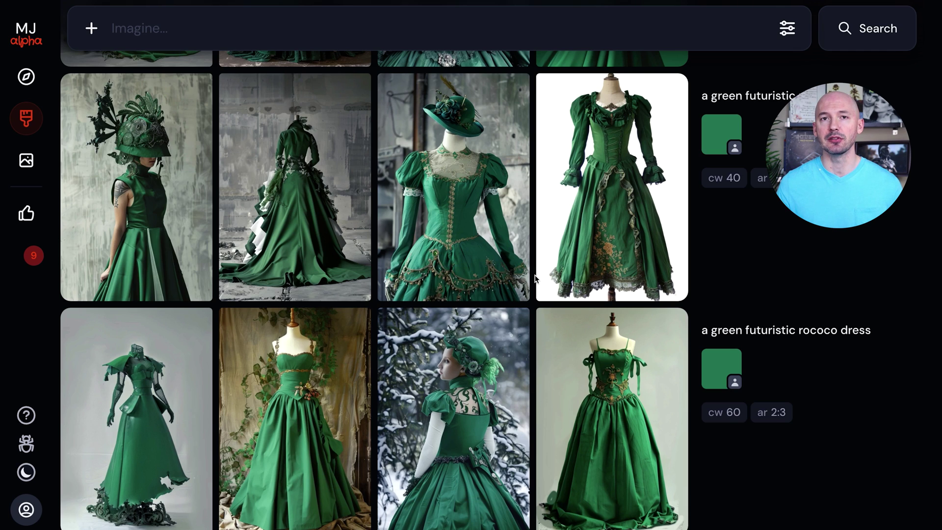
pyautogui.moveTo(879, 247)
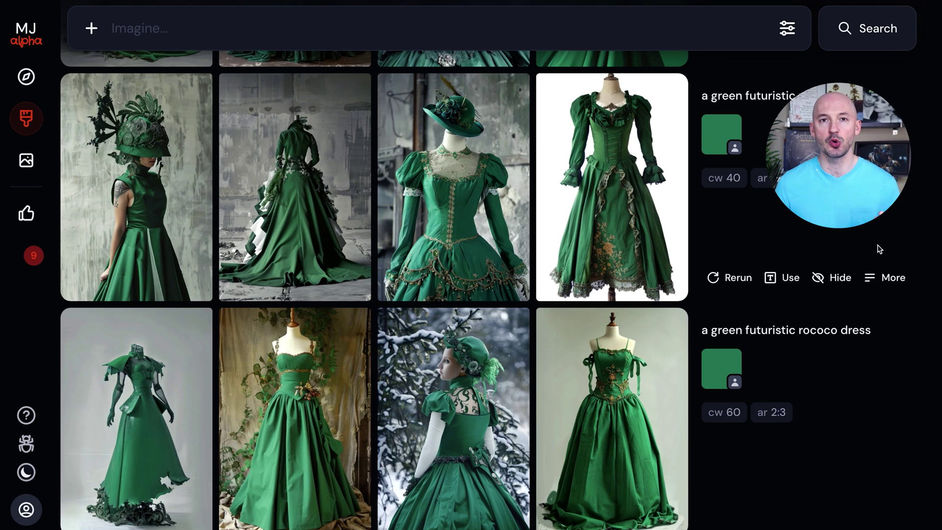
pyautogui.moveTo(366, 279)
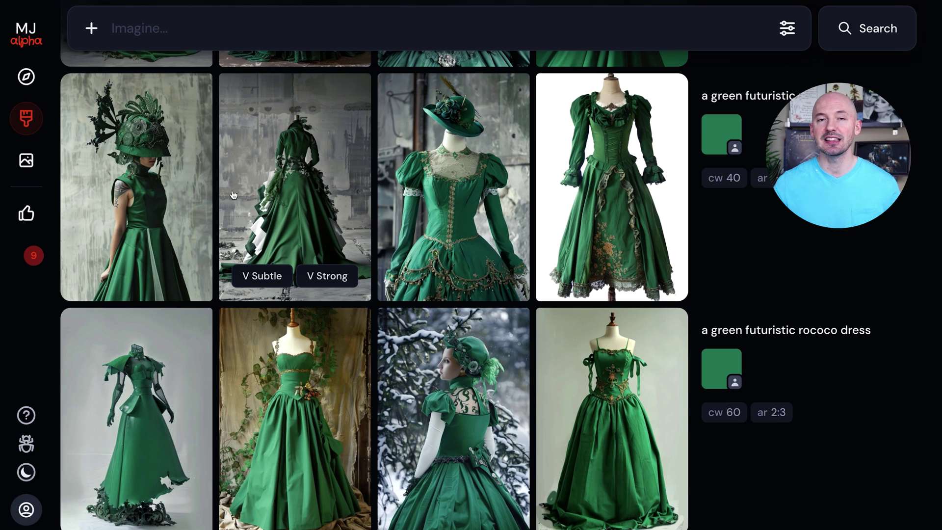
pyautogui.moveTo(157, 199)
pyautogui.scroll(10, 294, 236)
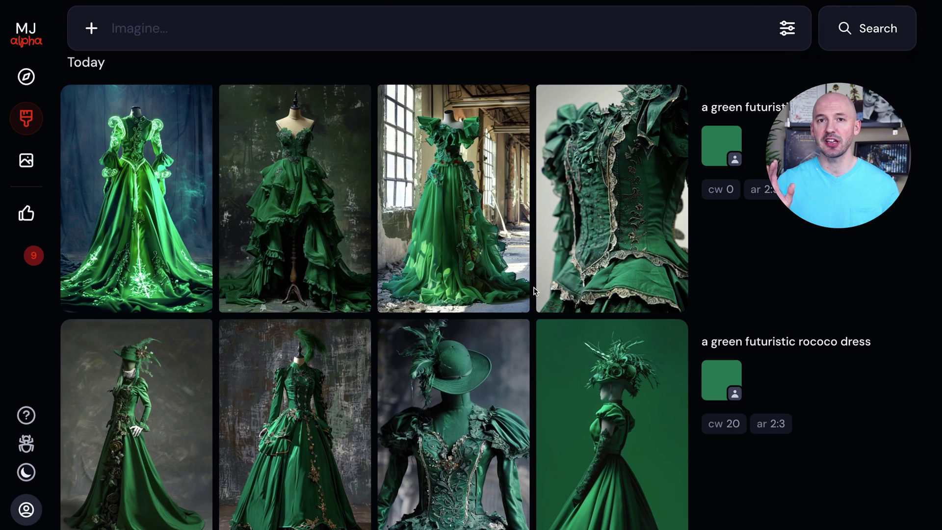
pyautogui.moveTo(515, 410)
pyautogui.moveTo(538, 223)
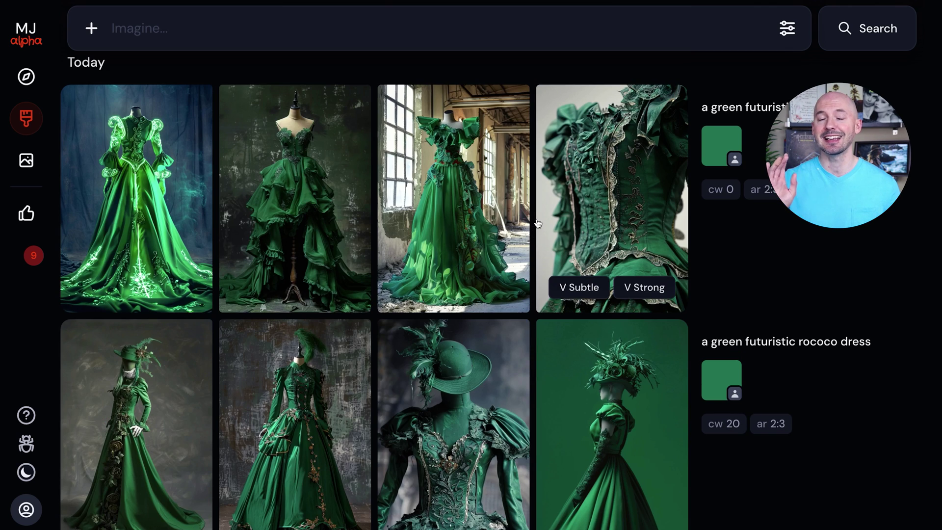
pyautogui.moveTo(761, 232)
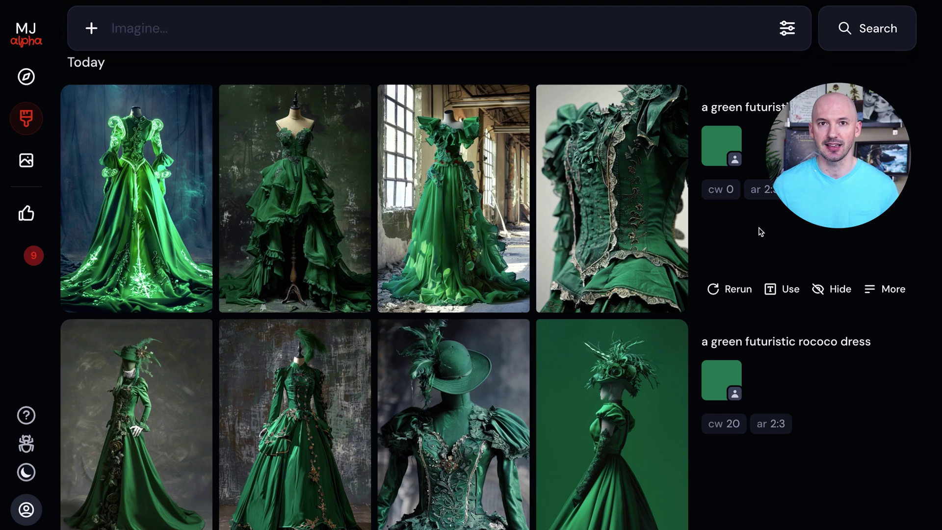
pyautogui.moveTo(448, 207)
pyautogui.moveTo(615, 191)
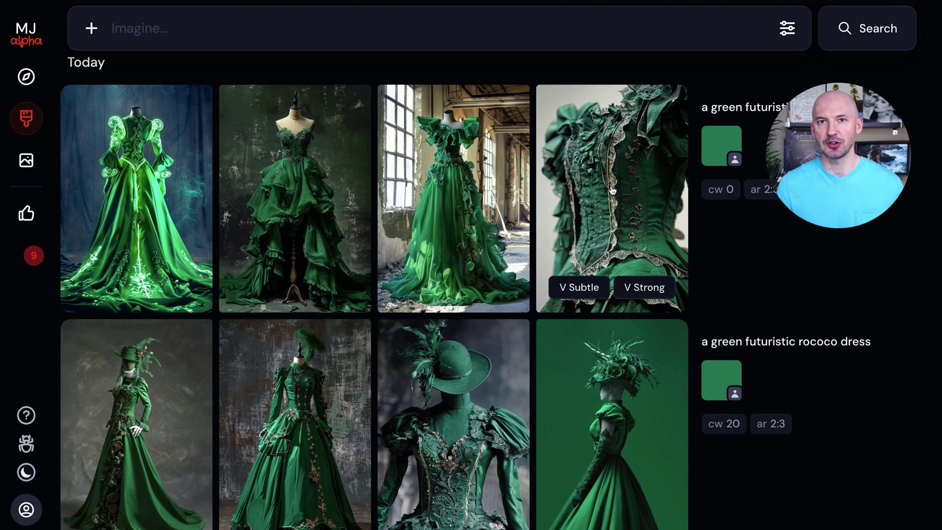
pyautogui.moveTo(203, 202)
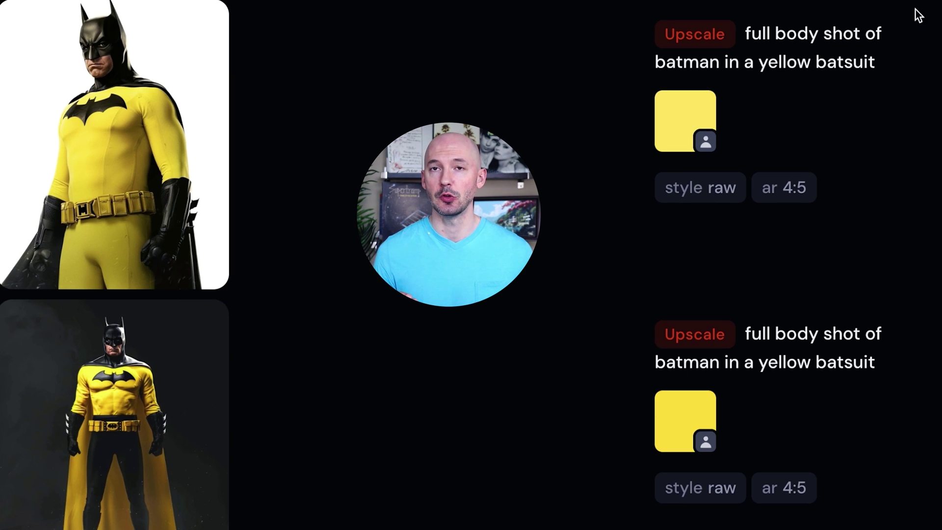
pyautogui.moveTo(684, 131)
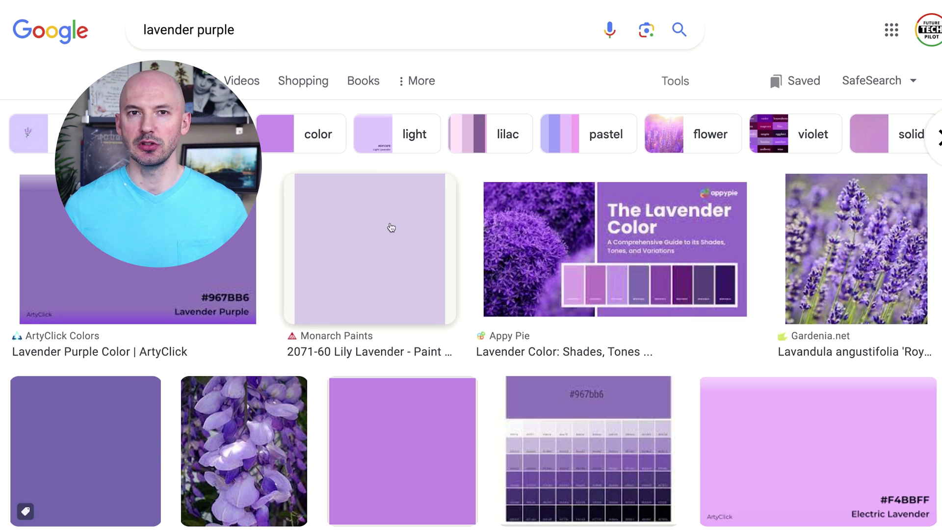
# Bring up the copy menu on a solid lavender swatch in the 'lavender purple' results
pyautogui.scroll(-2, 391, 265)
pyautogui.scroll(1, 387, 269)
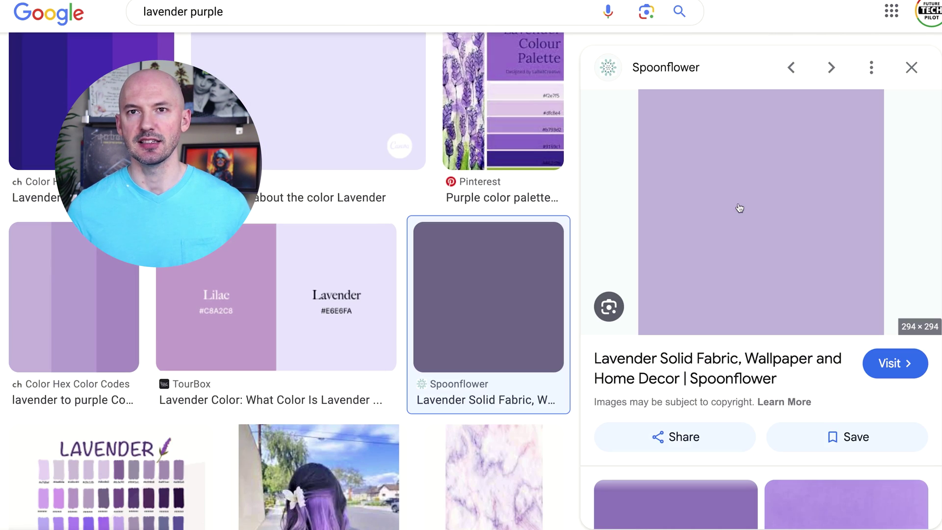
pyautogui.rightClick(736, 198)
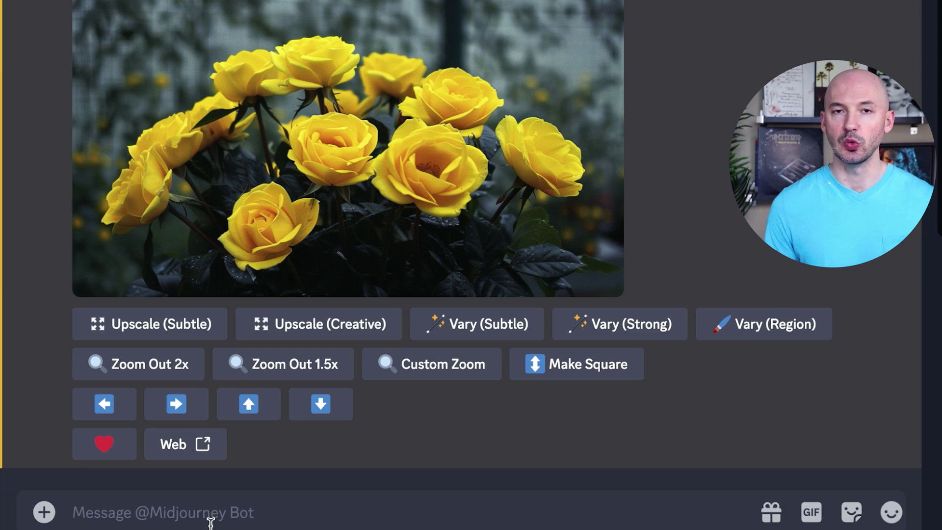
# Post the lavender swatch and fill /prefer option set with its image link as the value
pyautogui.hotkey('ctrl', 'v')
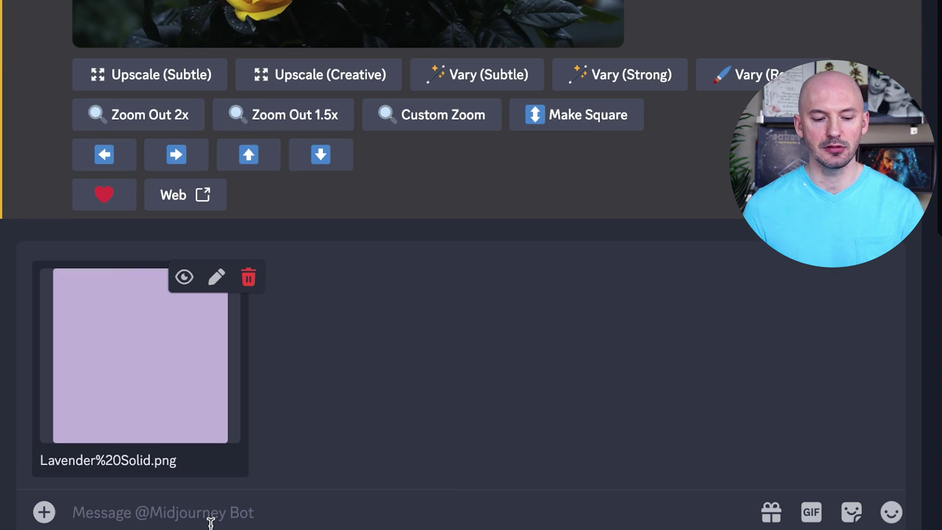
pyautogui.press('Return')
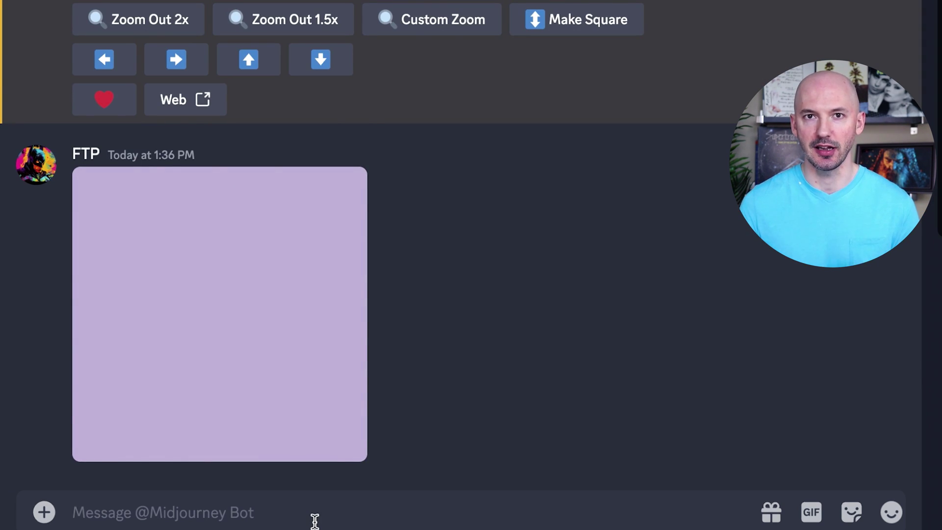
pyautogui.write('/pref')
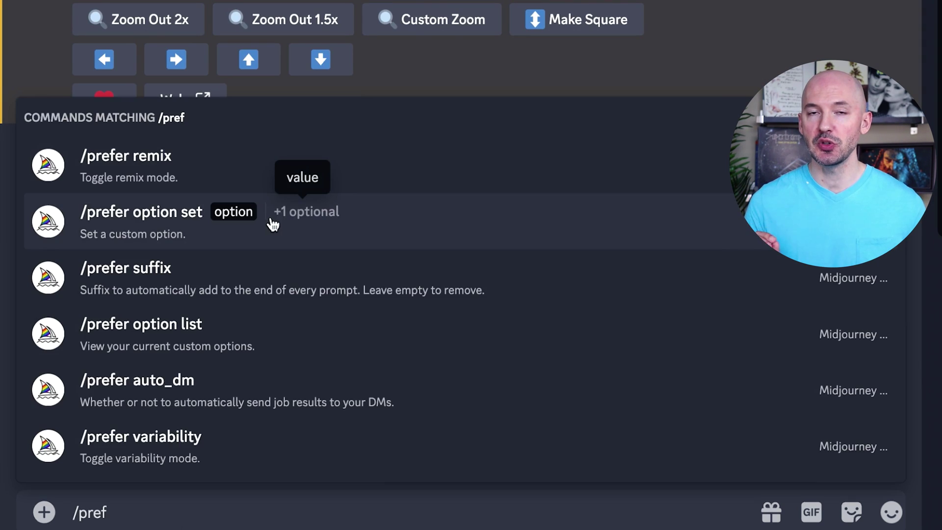
pyautogui.click(333, 222)
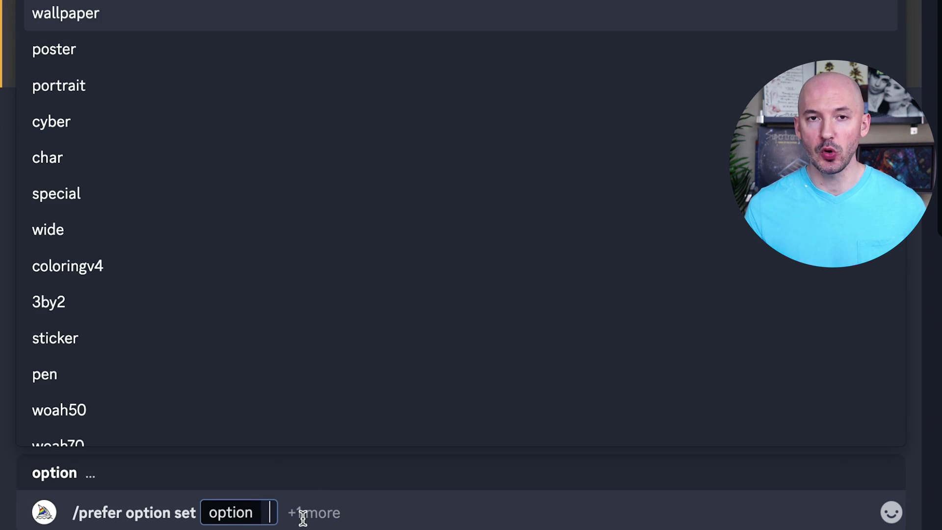
pyautogui.click(307, 517)
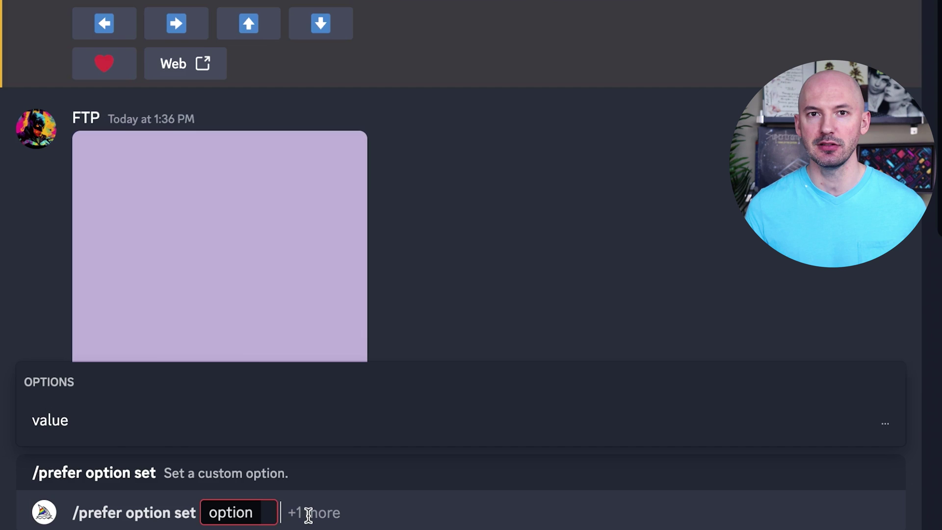
pyautogui.click(119, 427)
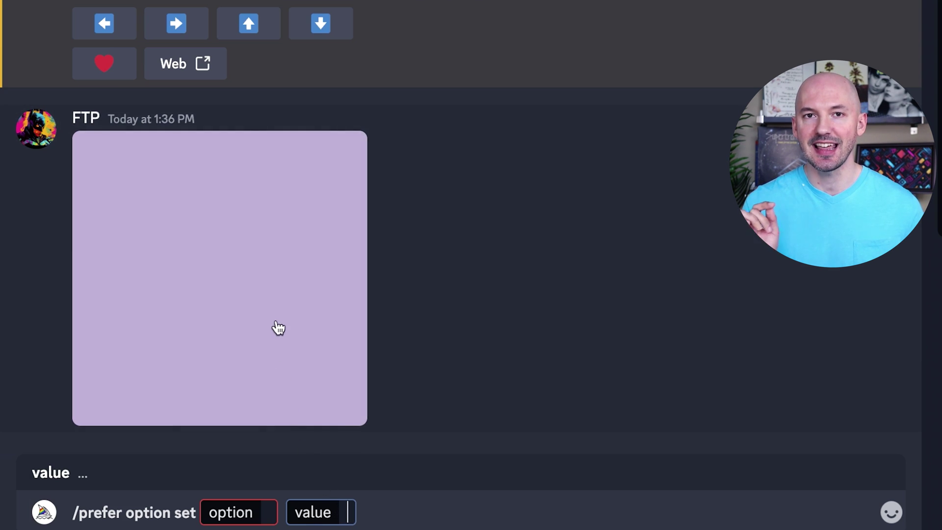
pyautogui.moveTo(278, 328); pyautogui.dragTo(339, 511)
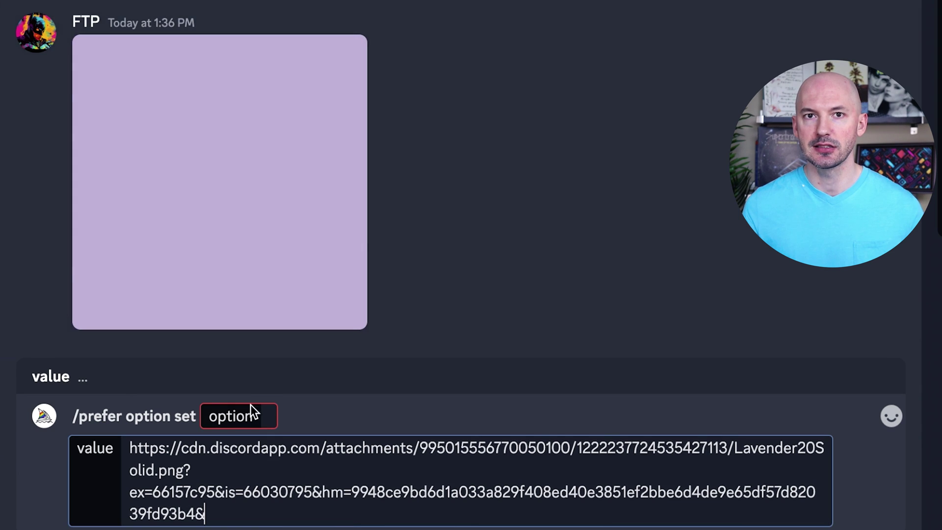
pyautogui.click(262, 417)
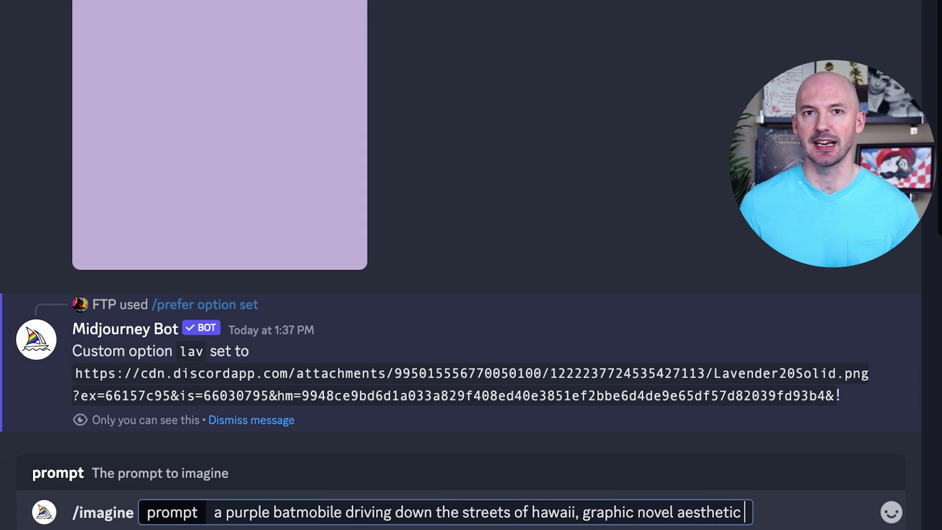
# Add --cref --lav --cw 50 to the purple batmobile prompt and generate
pyautogui.write('--cref')
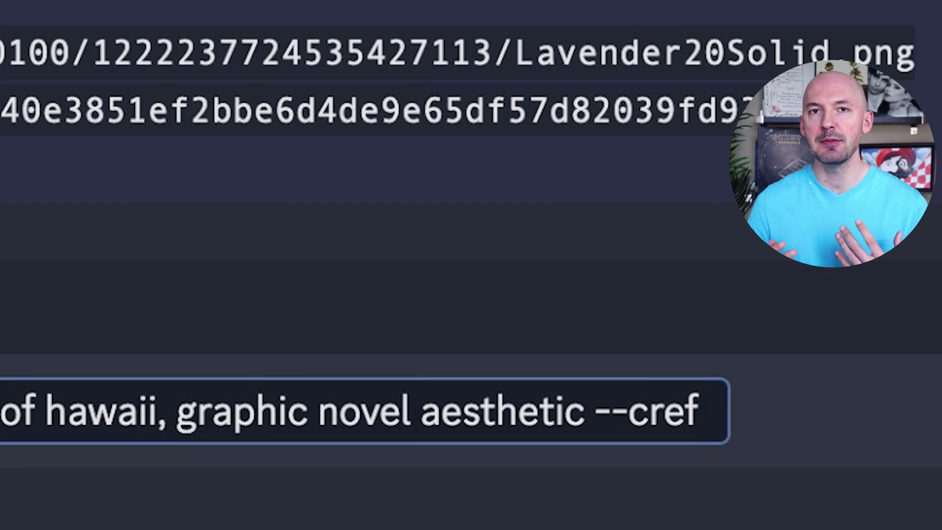
pyautogui.write(' --la')
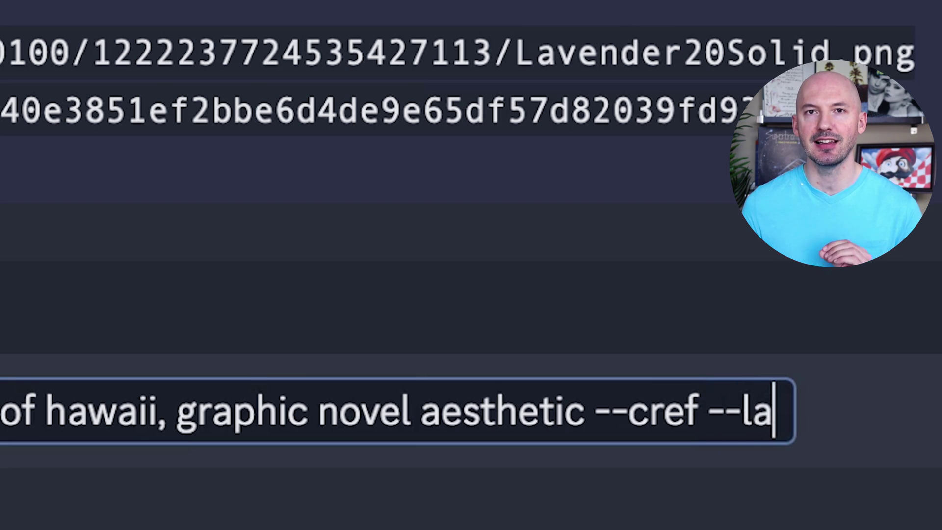
pyautogui.write('v ')
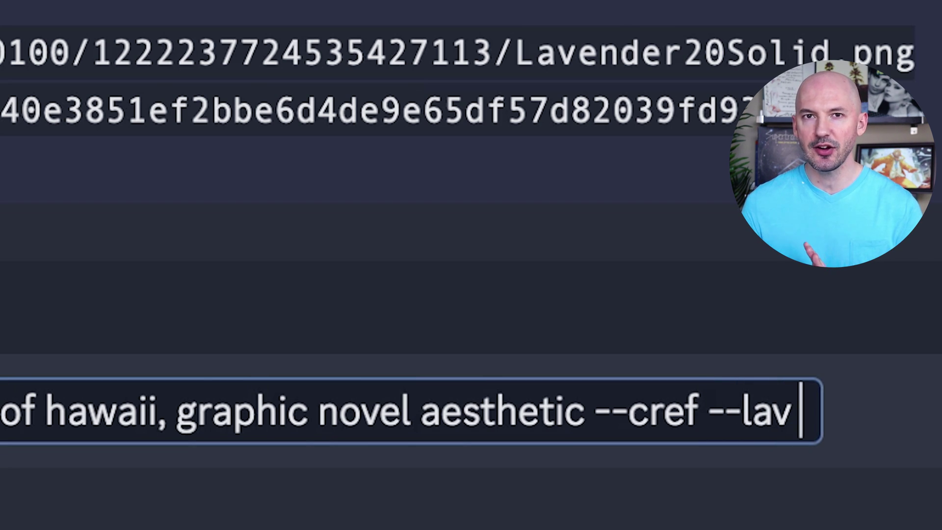
pyautogui.write('--c')
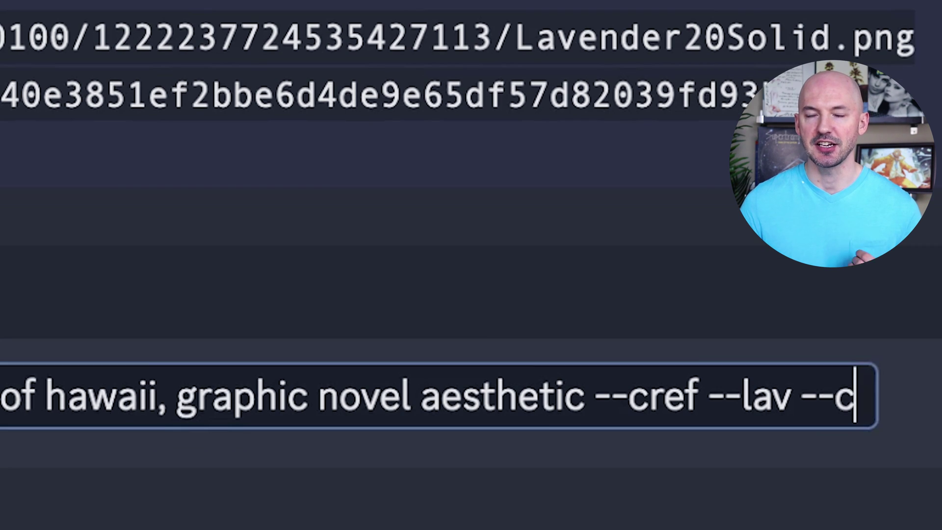
pyautogui.write('w 50')
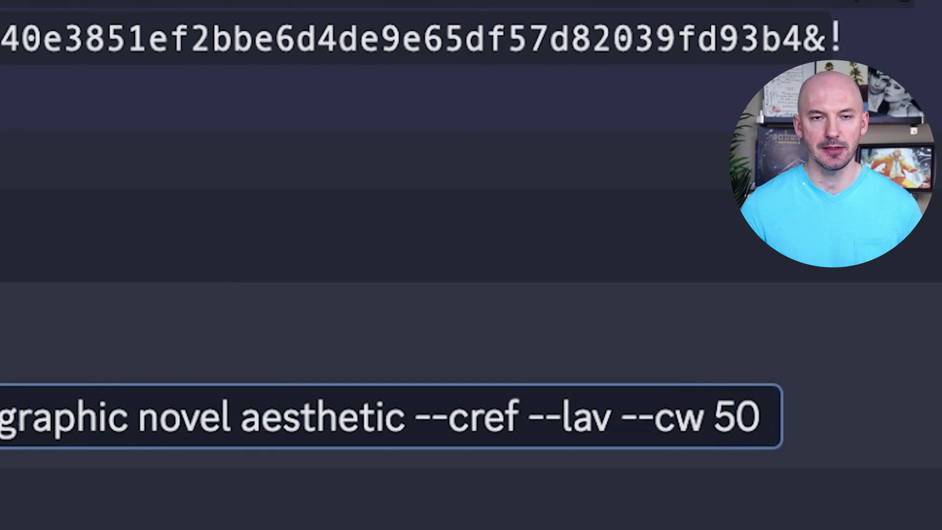
pyautogui.press('Return')
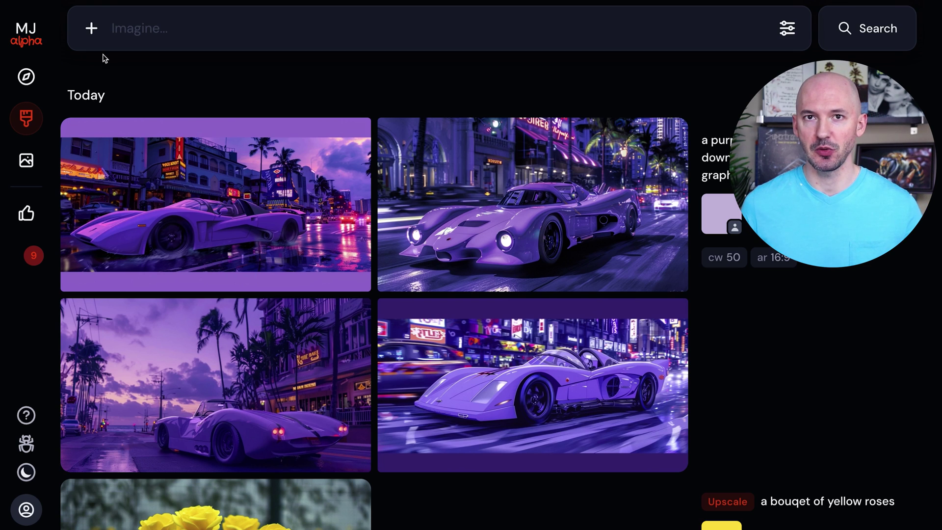
# Open the uploaded reference images panel listing the lavender and green swatches
pyautogui.click(91, 28)
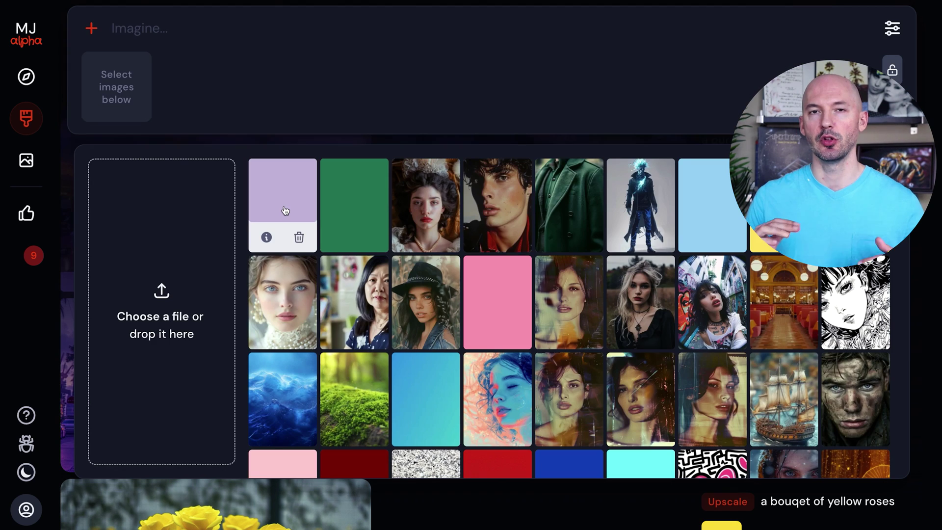